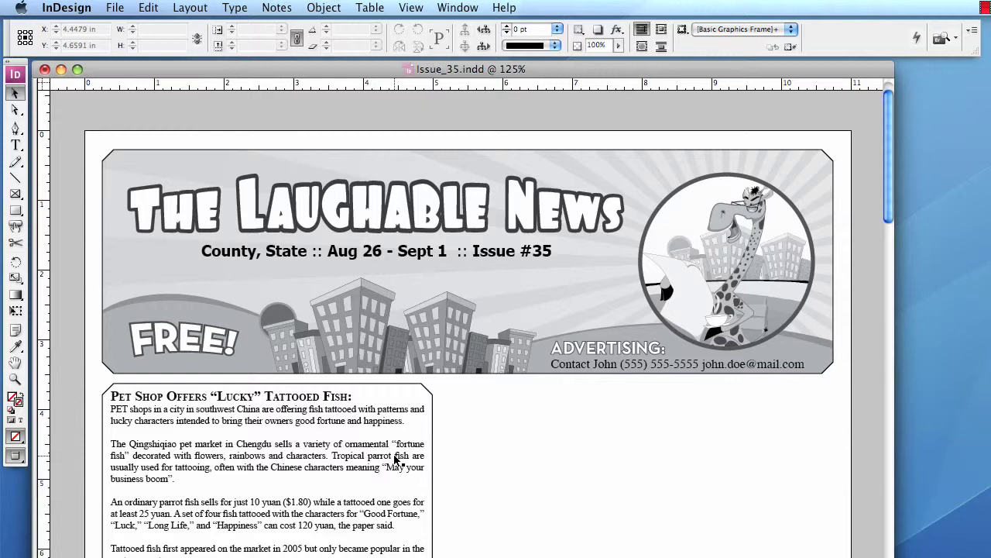
# Step: Copy the Pet Shop article frame from Issue_35
pyautogui.click(16, 94)
pyautogui.click(298, 419)
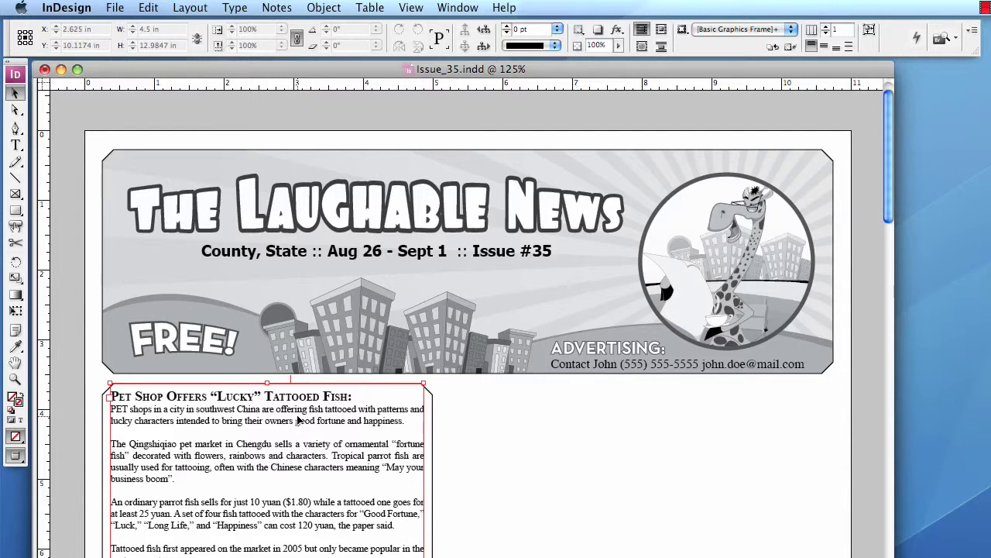
pyautogui.click(151, 9)
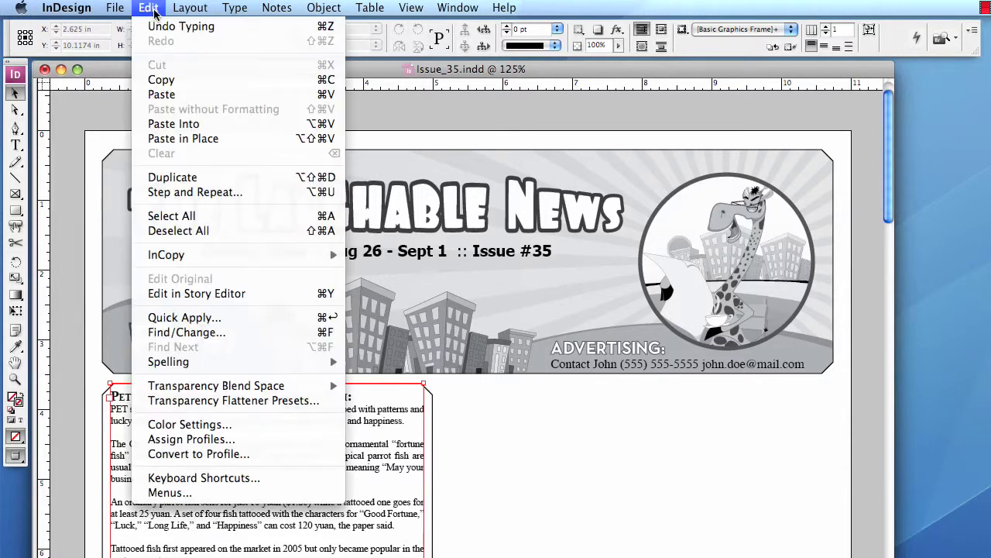
pyautogui.click(176, 81)
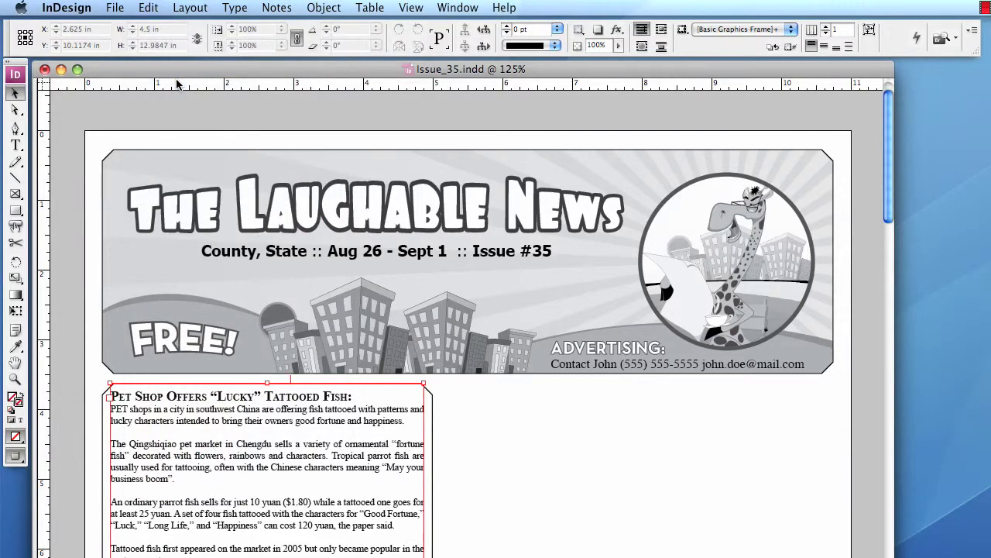
# Step: In Sample_Newsletter, delete the old Parrot Saves article and photo, then paste the copied article
pyautogui.press('F9')
pyautogui.click(245, 187)
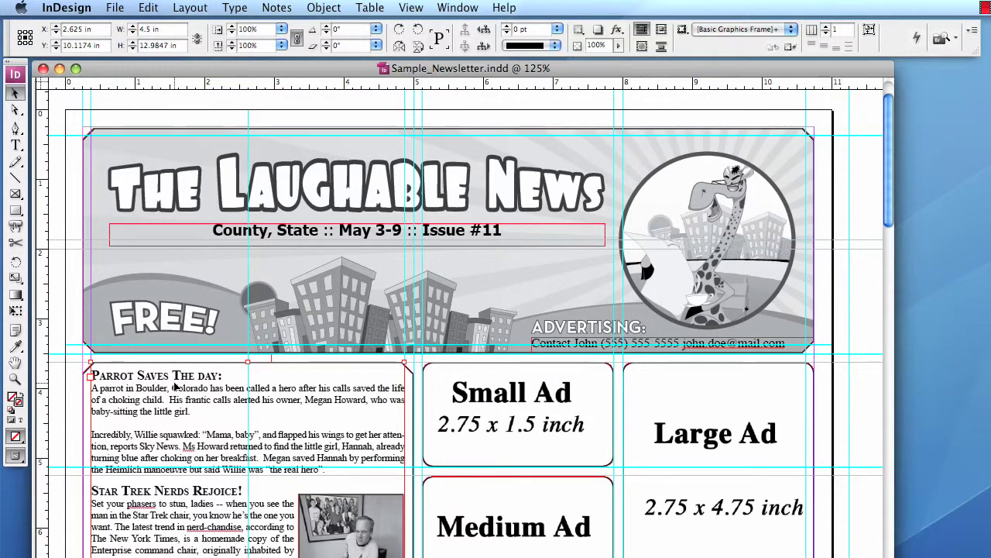
pyautogui.press('Delete')
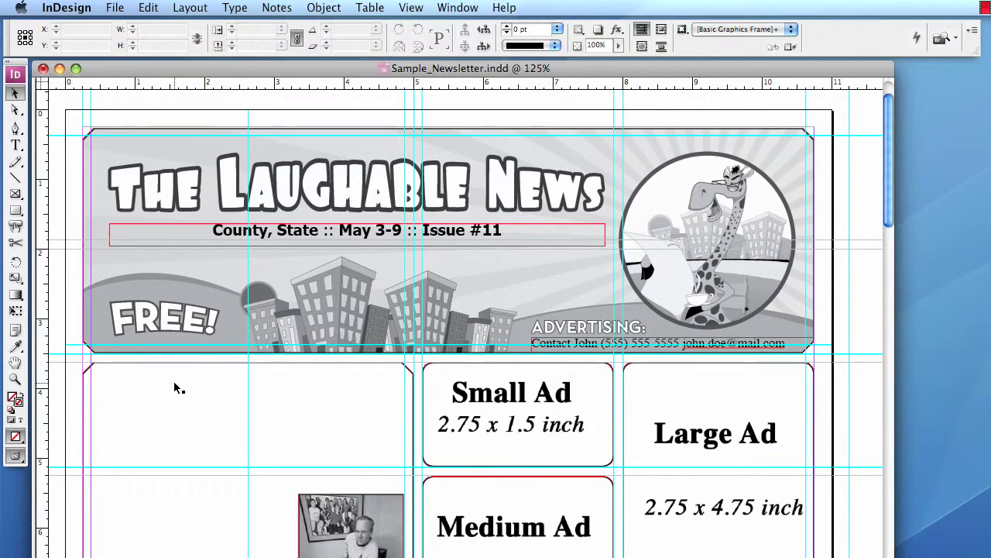
pyautogui.click(331, 508)
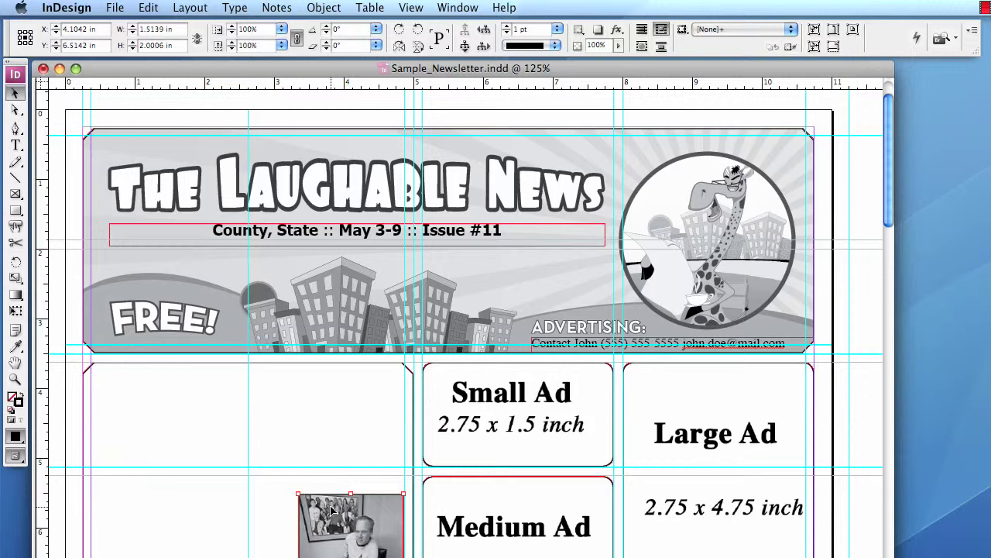
pyautogui.press('Delete')
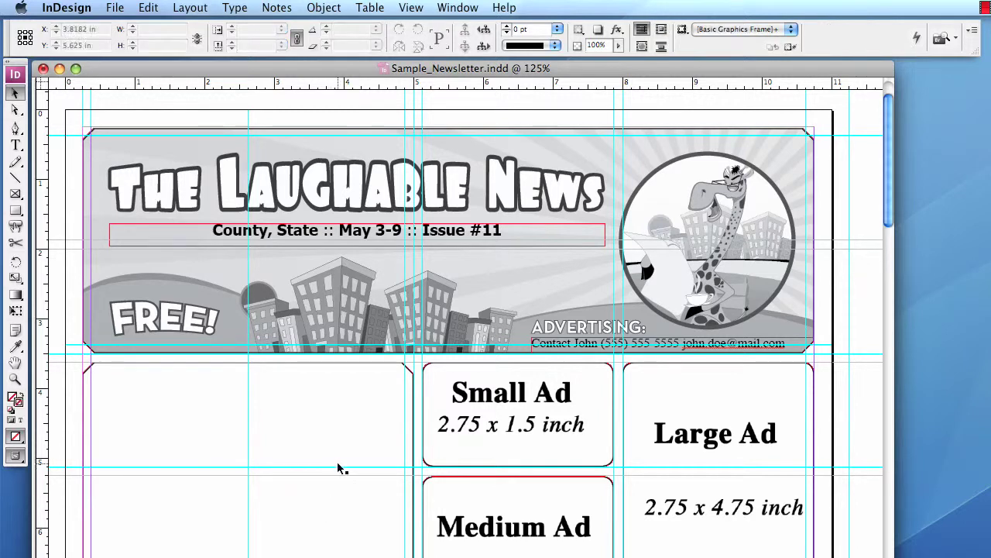
pyautogui.click(146, 9)
pyautogui.click(165, 94)
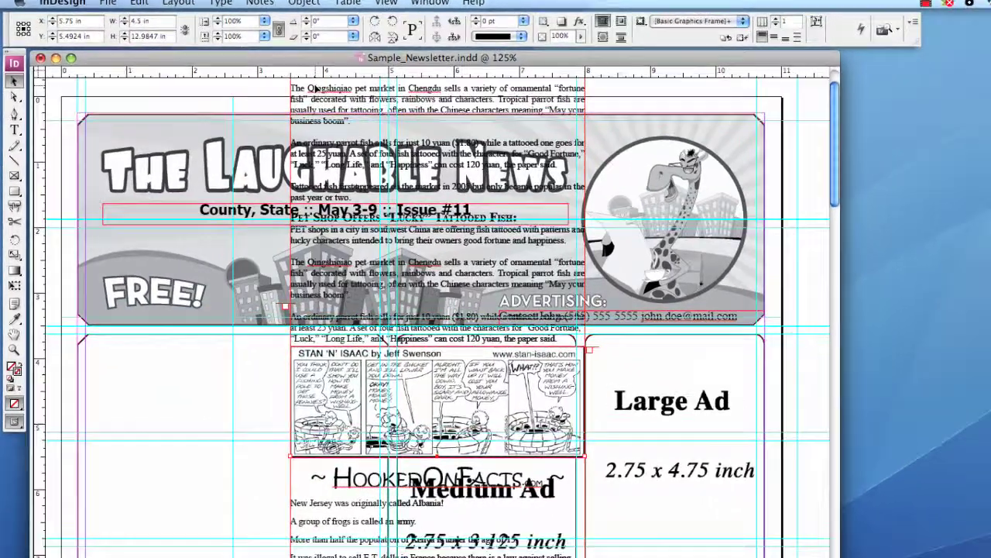
# Step: Drag the pasted Pet Shop article group into the left column below the masthead and review the page
pyautogui.moveTo(316, 89); pyautogui.dragTo(150, 64)
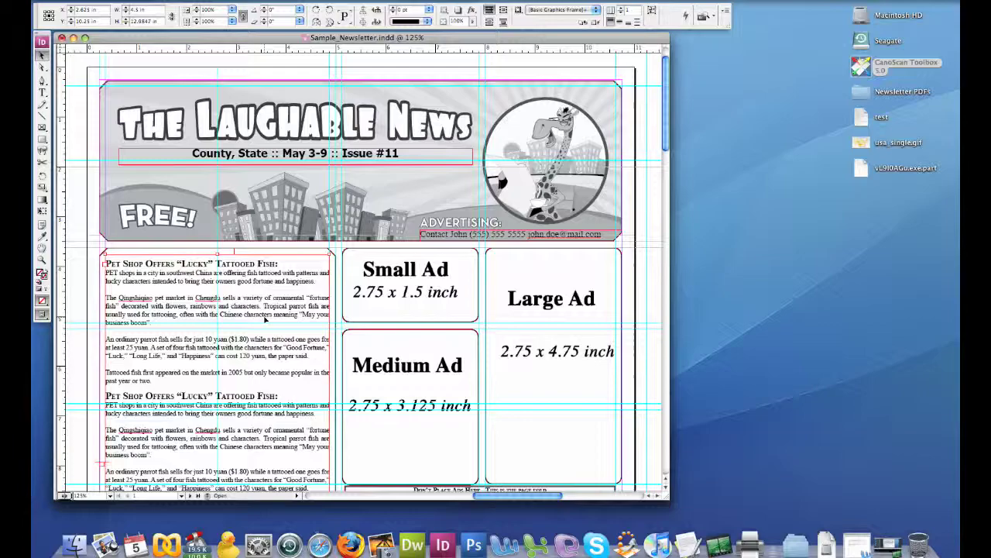
pyautogui.scroll(-8, 275, 319)
pyautogui.scroll(-6, 251, 322)
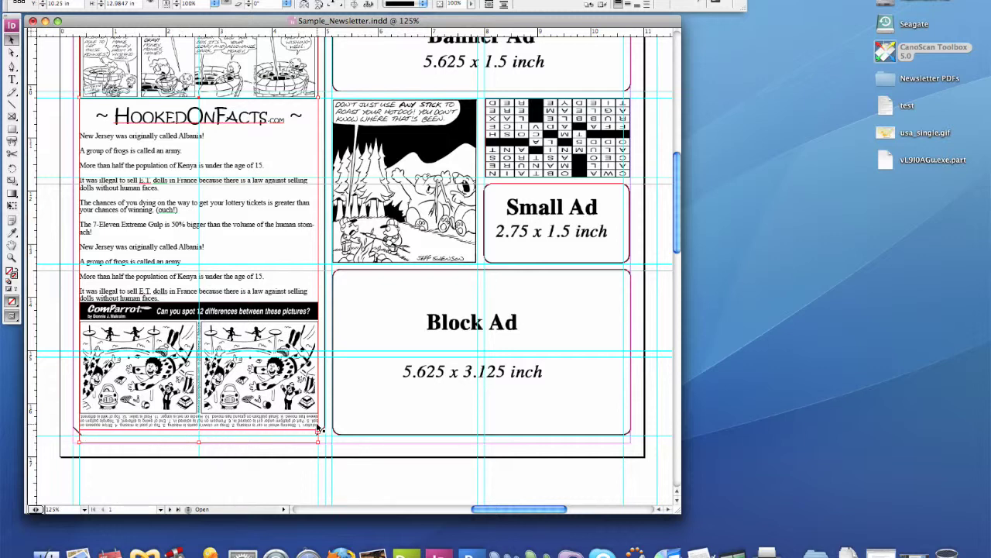
pyautogui.scroll(12, 317, 427)
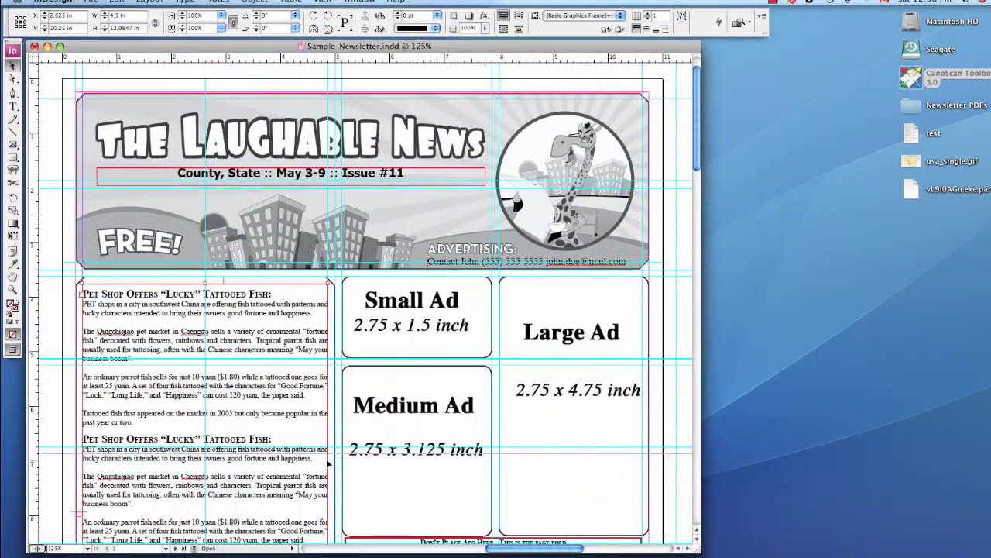
# Step: Copy the Just Joking column frame from page 2 of Issue_35
pyautogui.click(174, 547)
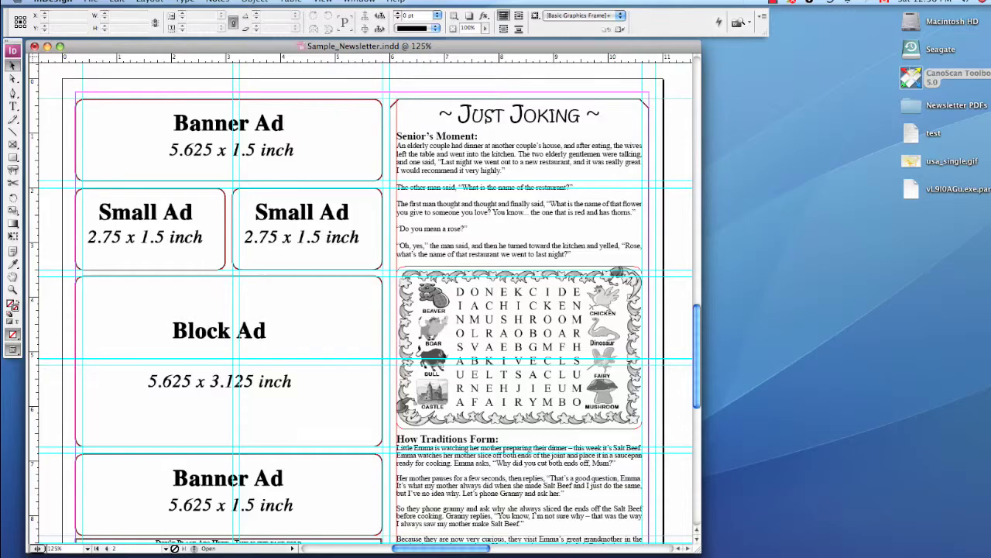
pyautogui.press('F9')
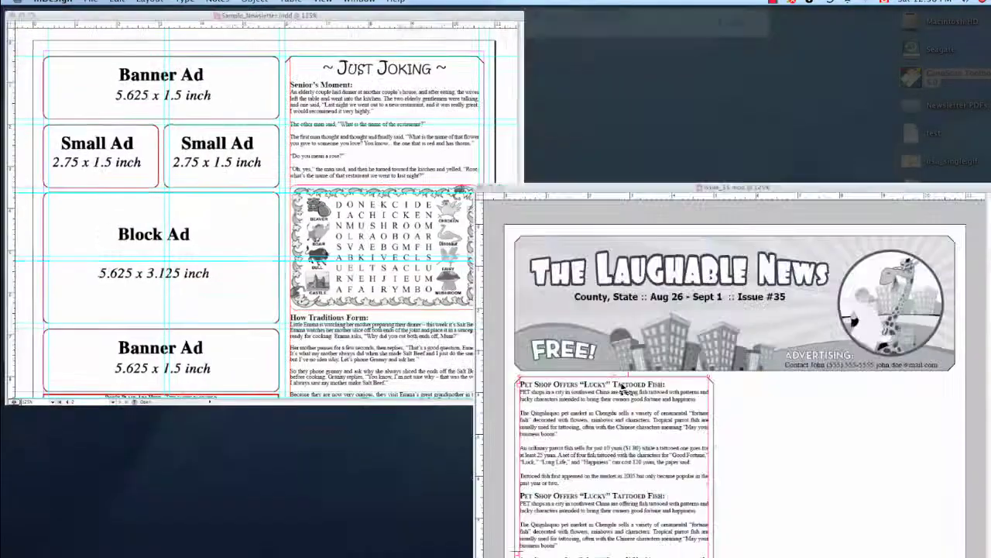
pyautogui.click(622, 390)
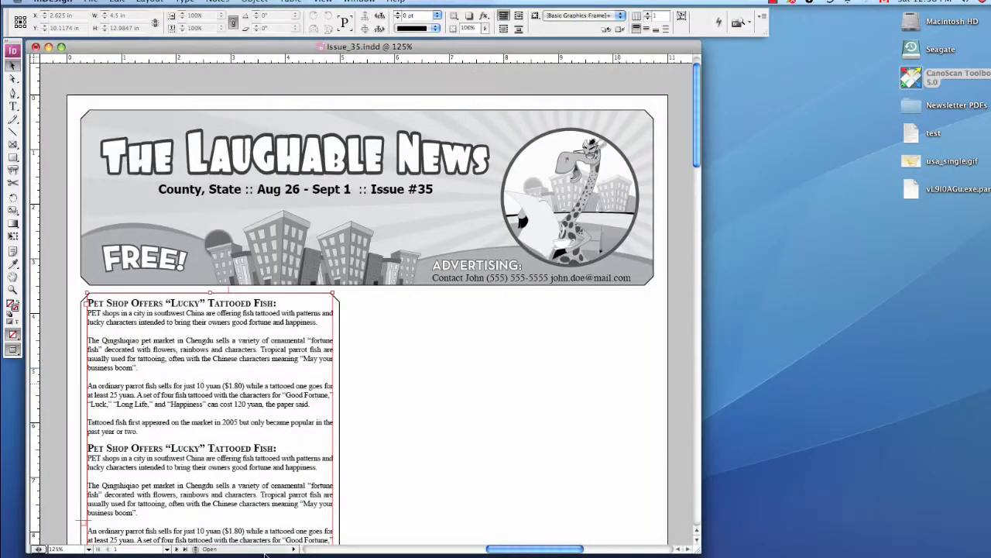
pyautogui.click(176, 549)
pyautogui.click(486, 170)
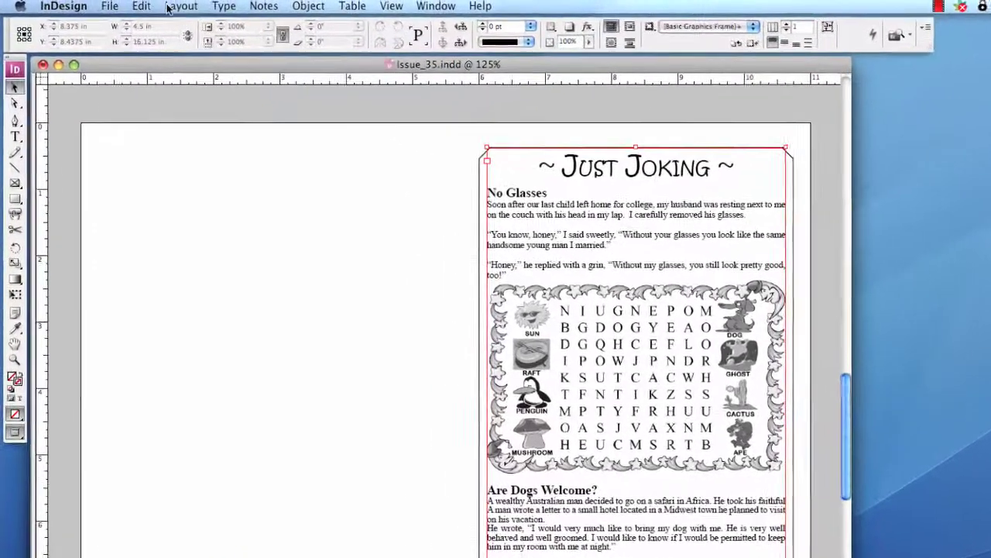
pyautogui.click(116, 1)
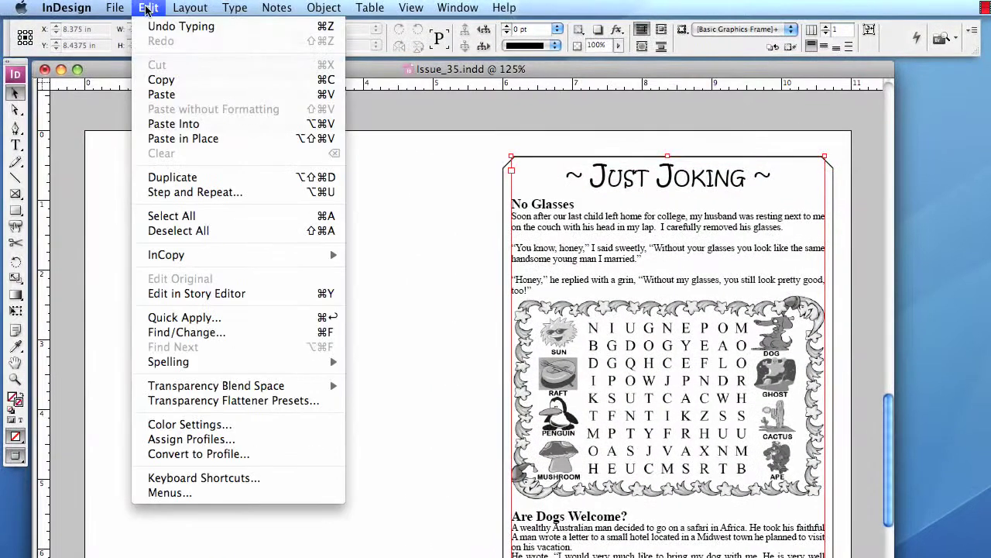
pyautogui.click(172, 80)
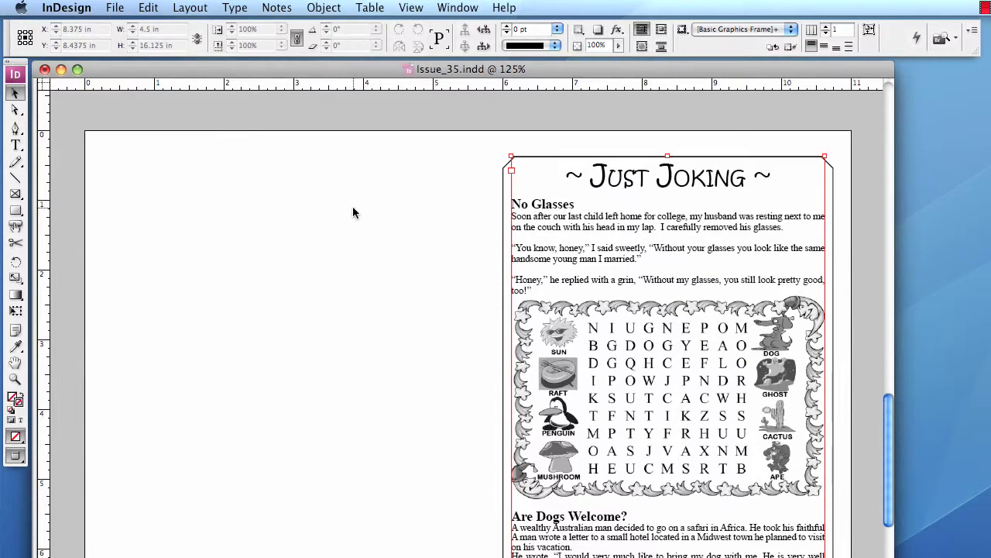
# Step: Delete the old Just Joking column on Sample_Newsletter's page 2
pyautogui.press('F10')
pyautogui.click(354, 230)
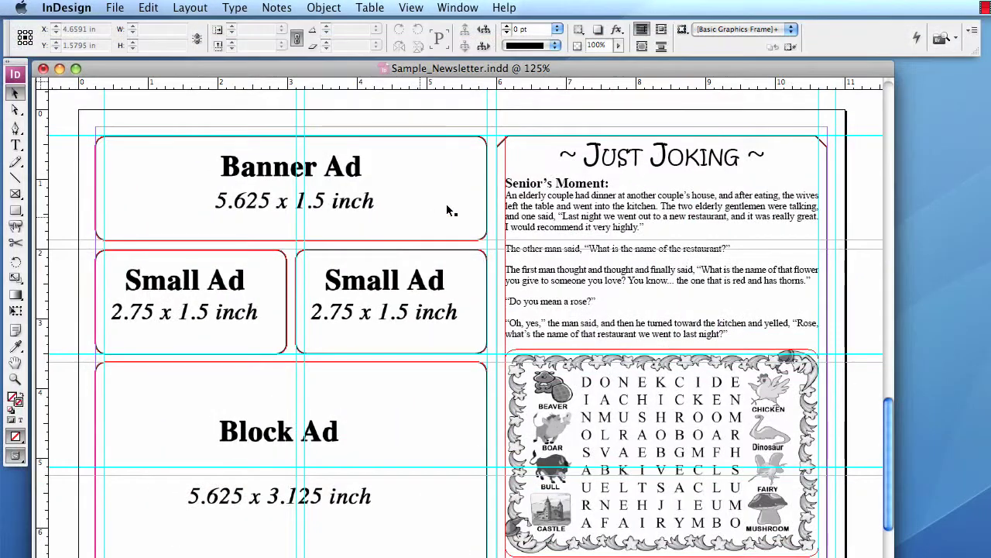
pyautogui.click(554, 188)
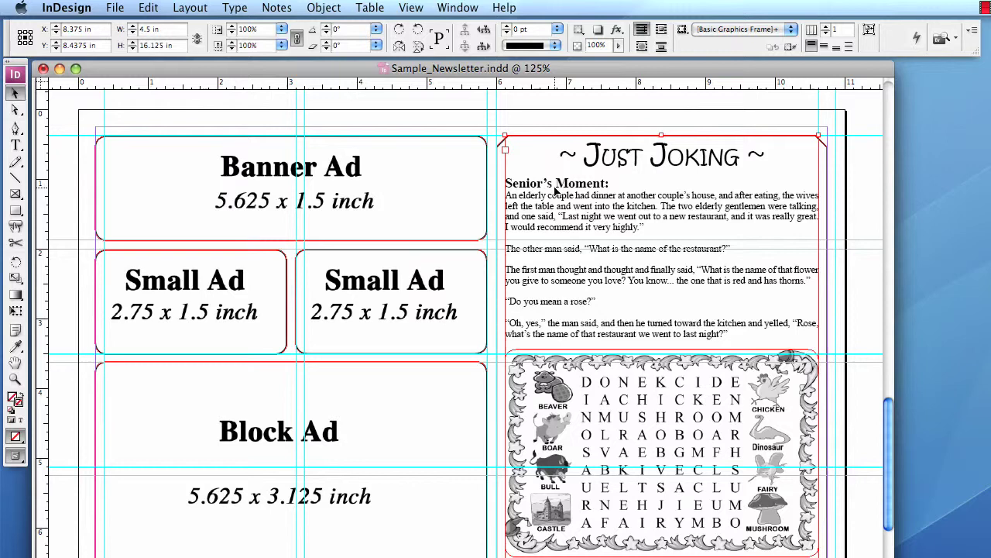
pyautogui.press('Delete')
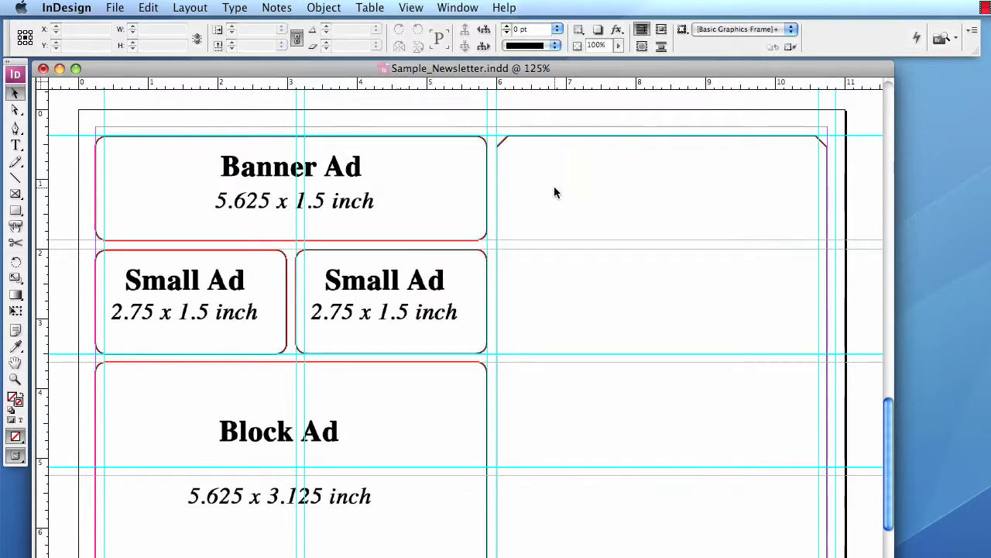
# Step: Paste the Issue_35 Just Joking column and move it into page 2's right column
pyautogui.press('super+z')
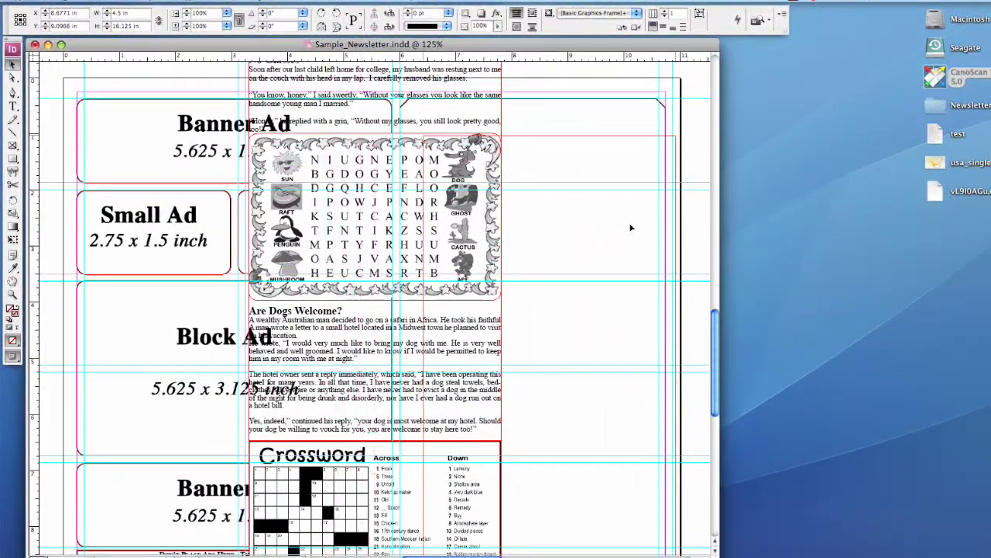
pyautogui.moveTo(619, 205); pyautogui.dragTo(615, 196)
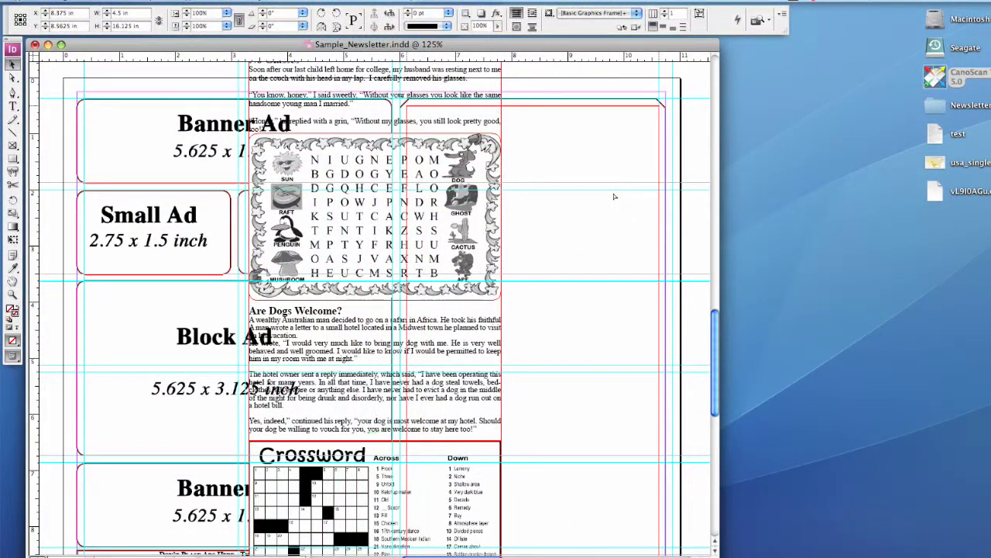
pyautogui.scroll(-3, 409, 315)
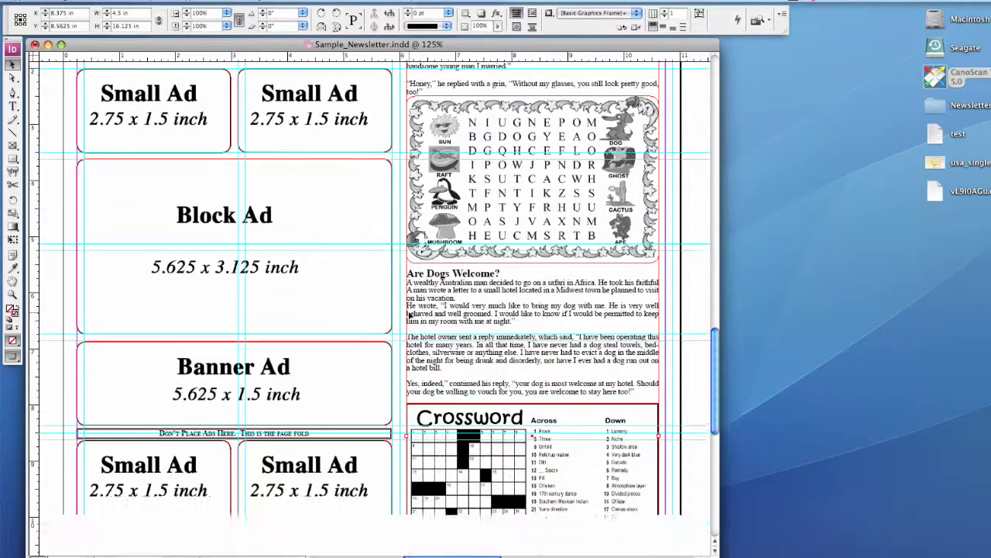
pyautogui.scroll(-10, 409, 315)
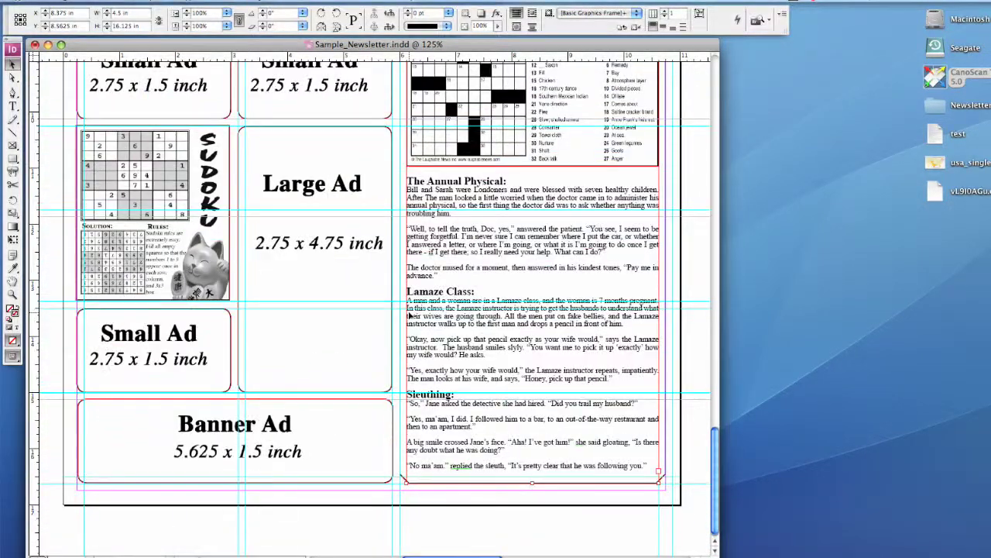
# Step: Select the new Sudoku graphic in Issue_35
pyautogui.scroll(5, 409, 315)
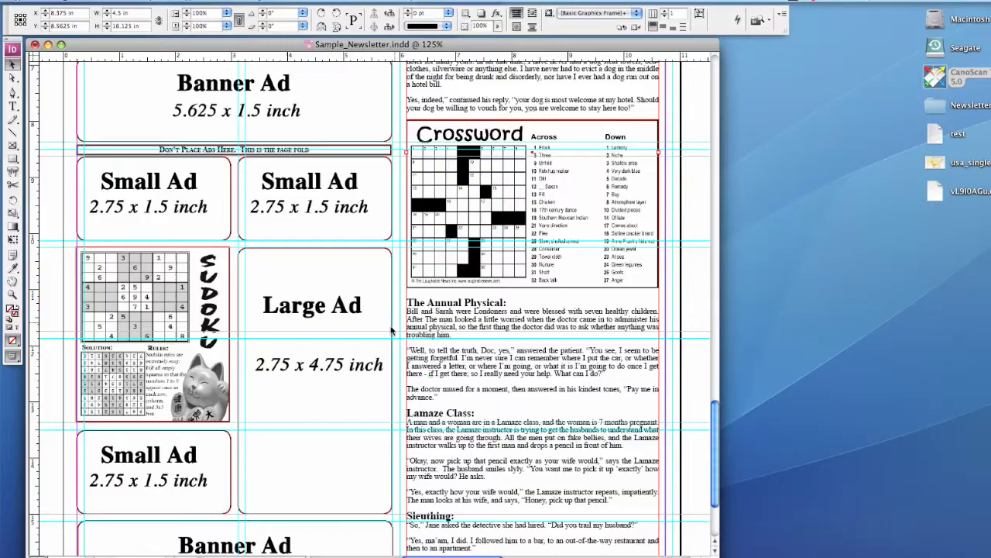
pyautogui.press('F9')
pyautogui.click(741, 400)
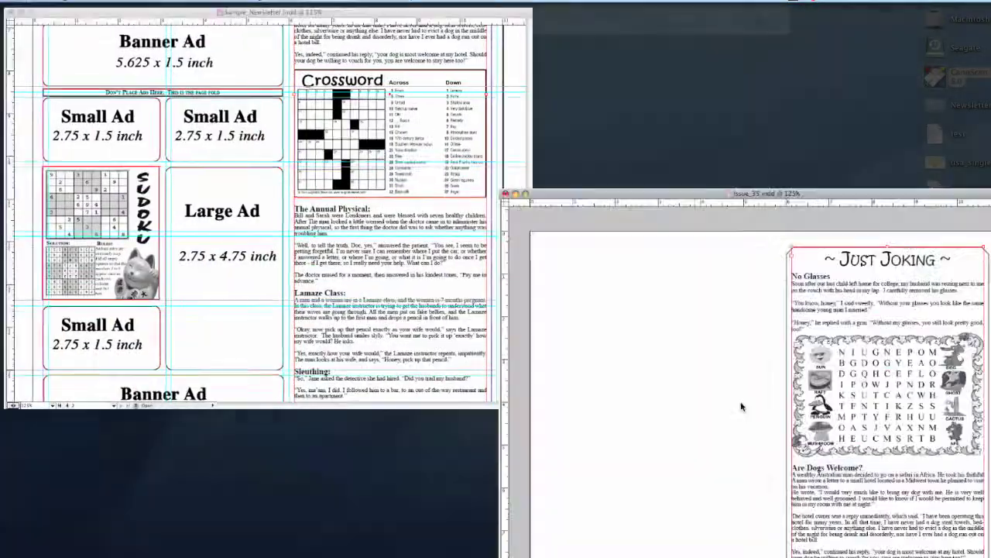
pyautogui.scroll(-3, 651, 454)
pyautogui.scroll(-5, 649, 452)
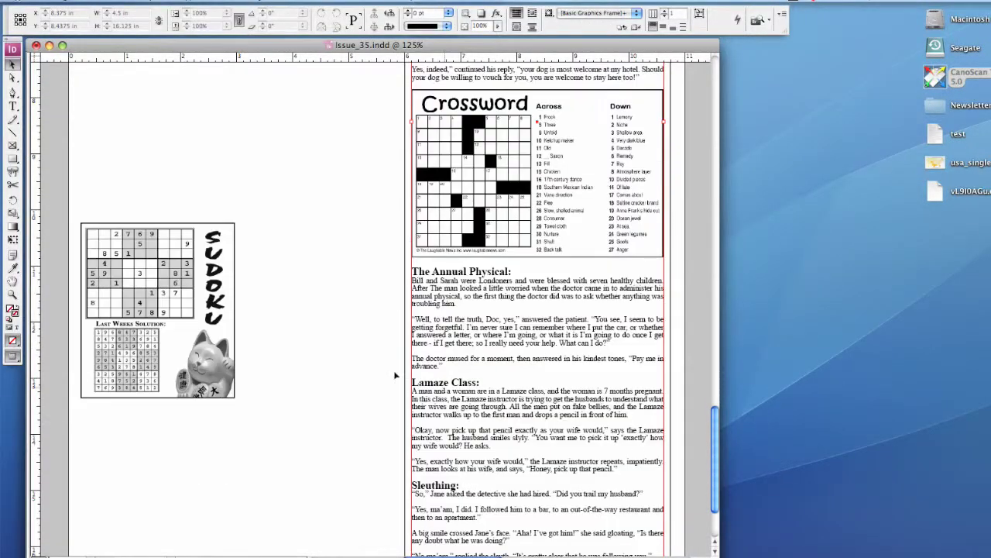
pyautogui.click(162, 273)
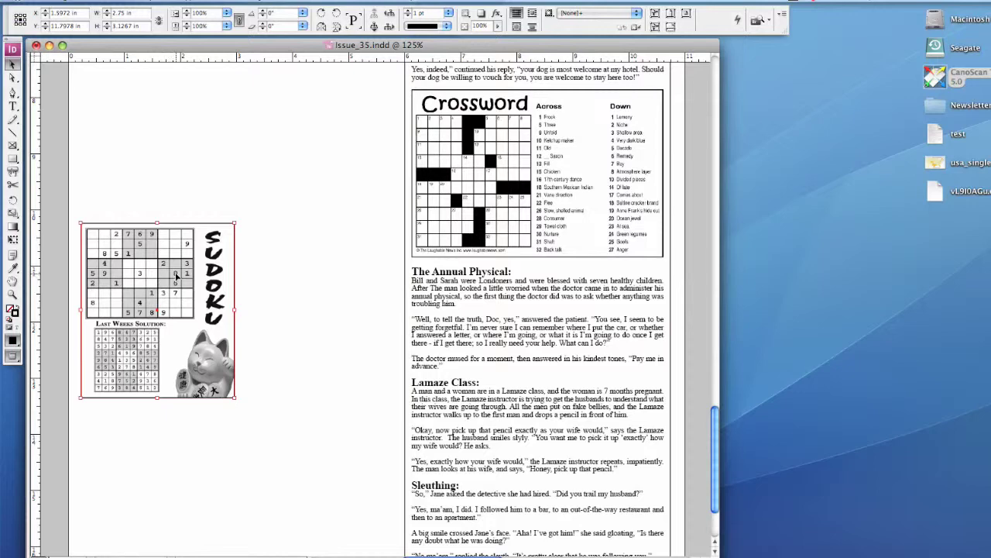
# Step: Delete the old Sudoku in Sample_Newsletter and paste the new one into the empty frame left of Large Ad
pyautogui.press('F9')
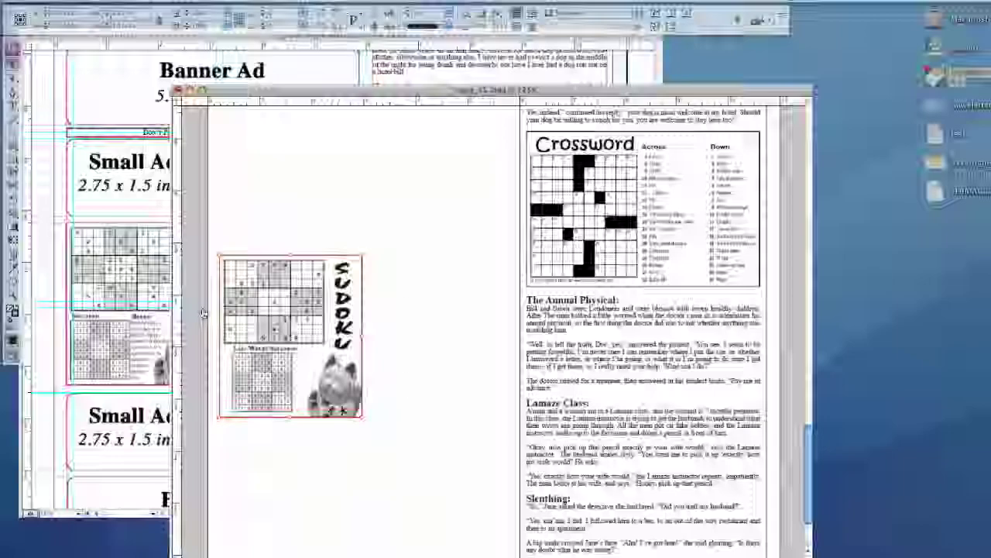
pyautogui.click(145, 293)
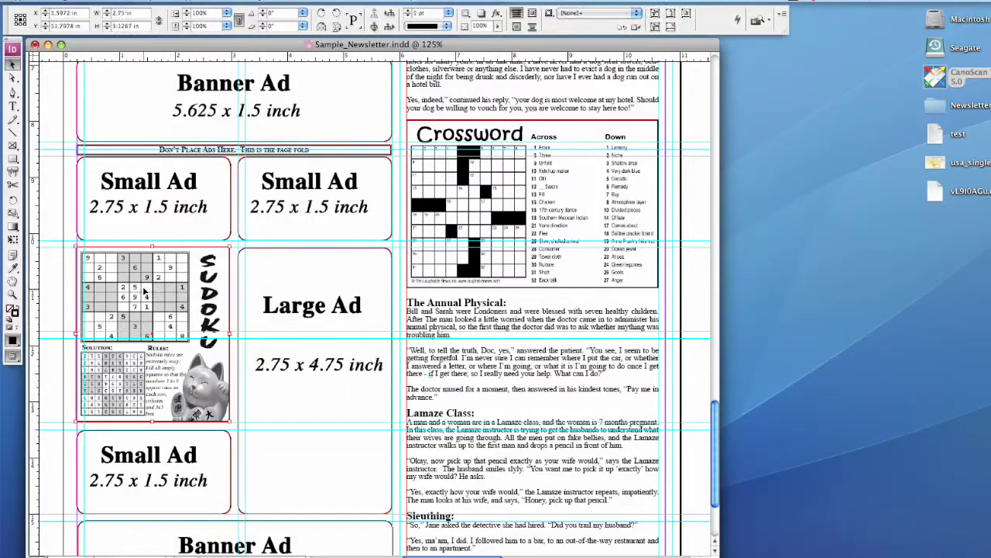
pyautogui.press('BackSpace')
pyautogui.press('super+v')
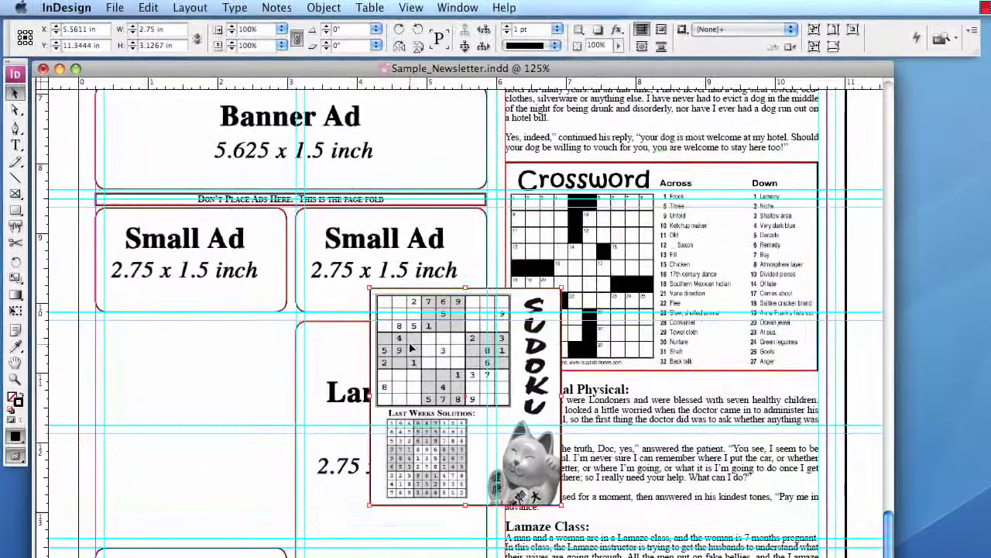
pyautogui.click(107, 298)
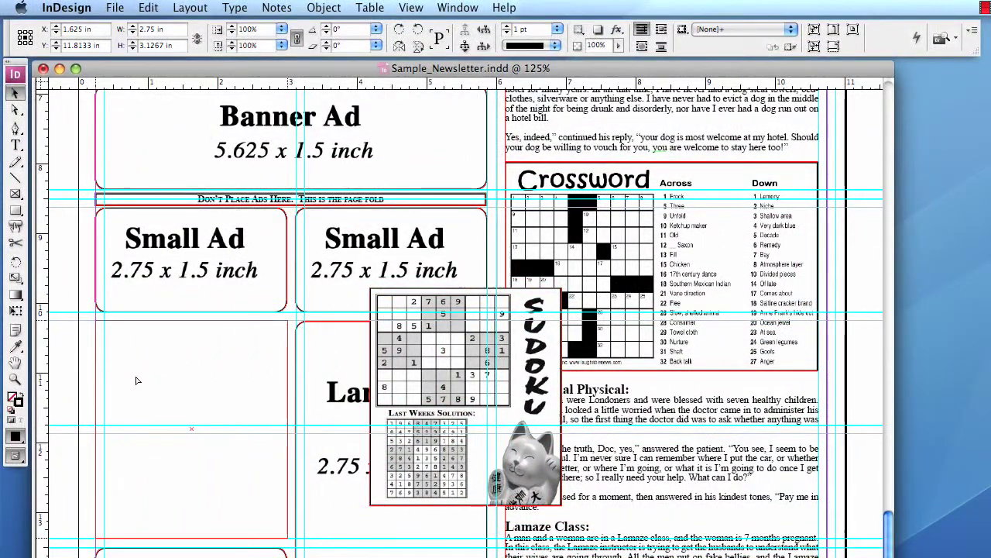
pyautogui.press('alt+super+v')
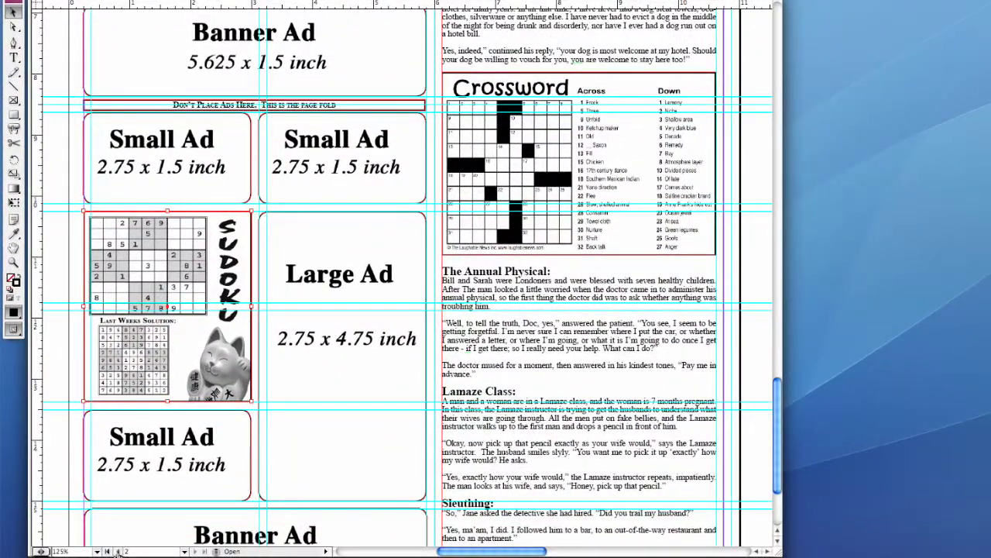
# Step: Select the upside-down answer grid on Issue_35's previous page
pyautogui.click(118, 551)
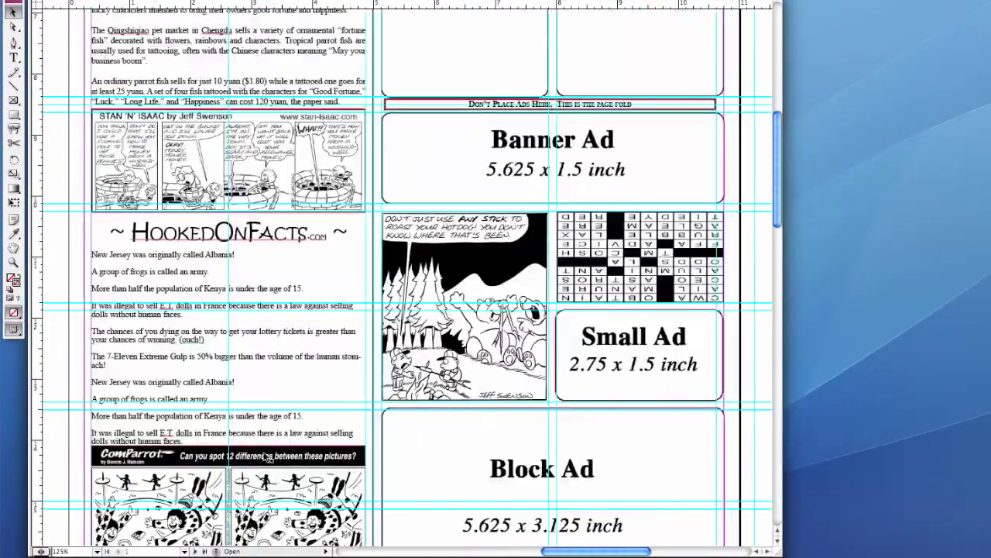
pyautogui.press('F9')
pyautogui.click(789, 392)
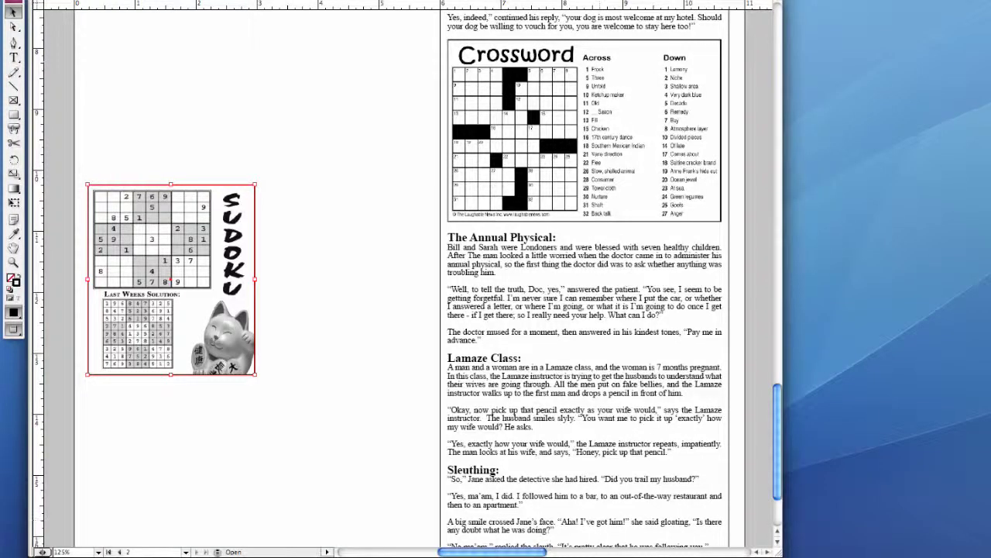
pyautogui.click(120, 551)
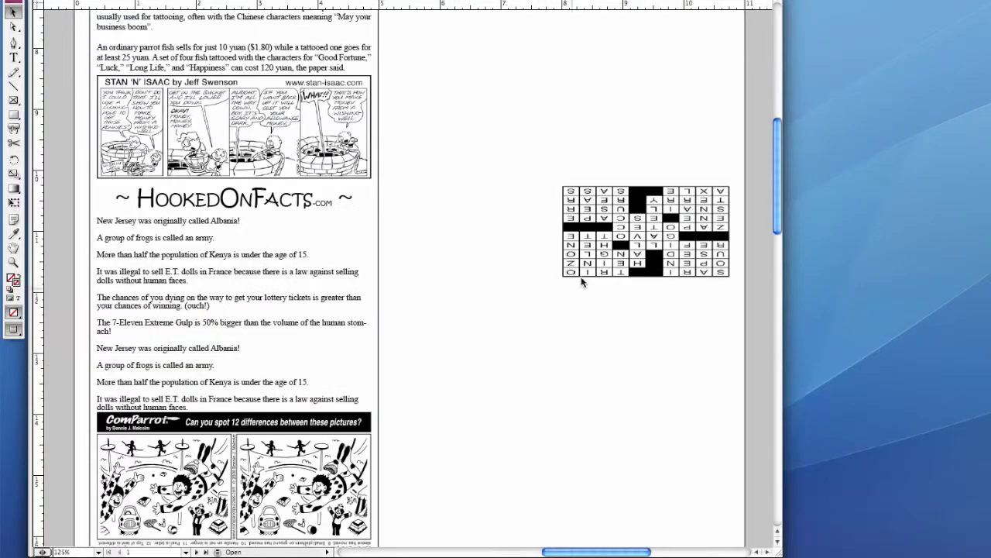
pyautogui.click(612, 247)
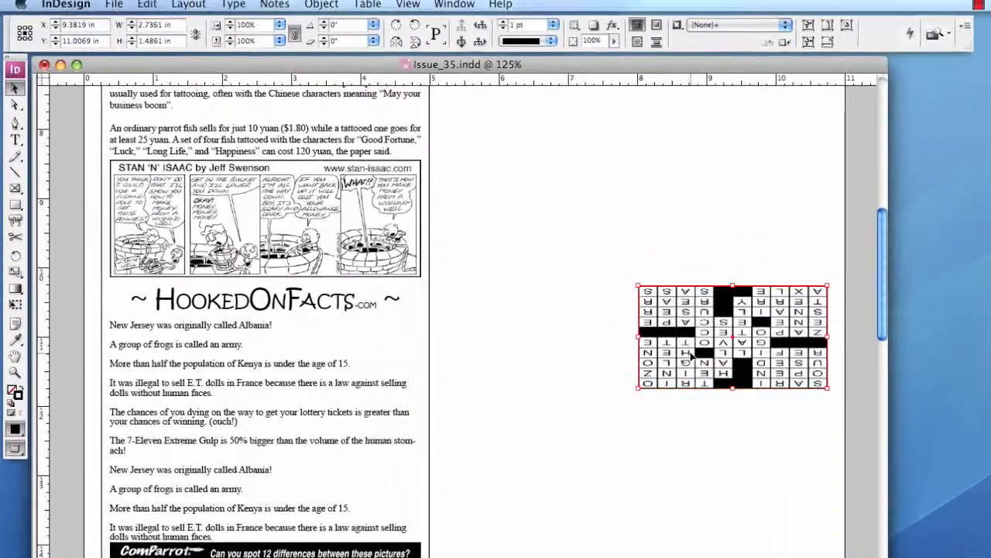
# Step: Delete Sample_Newsletter's old answer grid and paste the new one above Small Ad
pyautogui.press('F9')
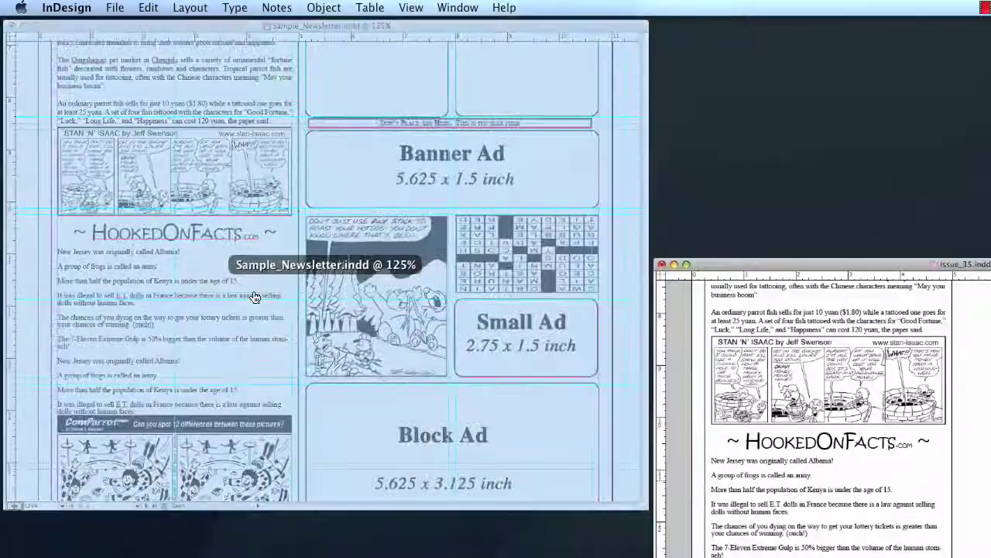
pyautogui.click(254, 296)
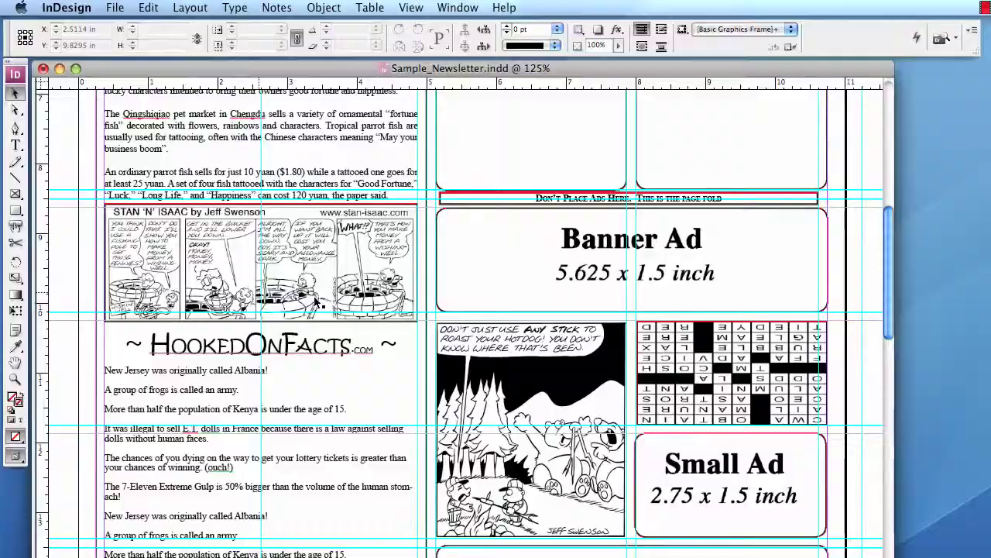
pyautogui.click(711, 351)
pyautogui.press('Delete')
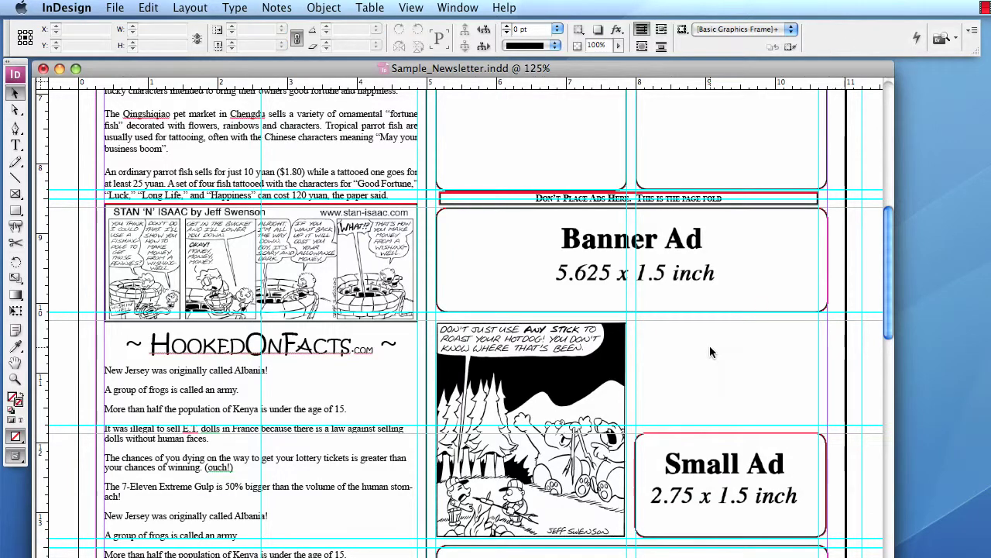
pyautogui.press('super+v')
pyautogui.moveTo(513, 372); pyautogui.dragTo(764, 354)
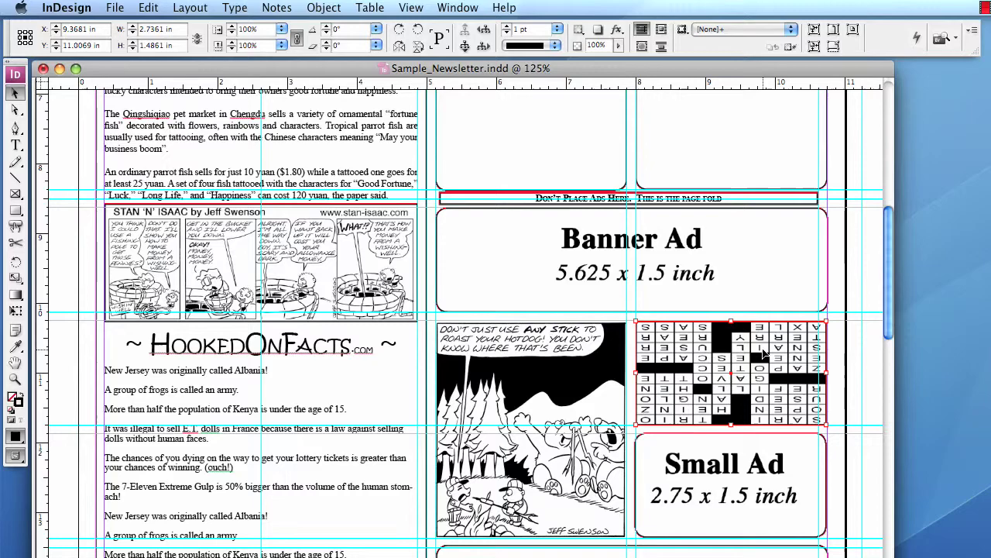
pyautogui.scroll(5, 508, 442)
# Step: Change the masthead date range from 3-9 to 10-16
pyautogui.scroll(5, 509, 442)
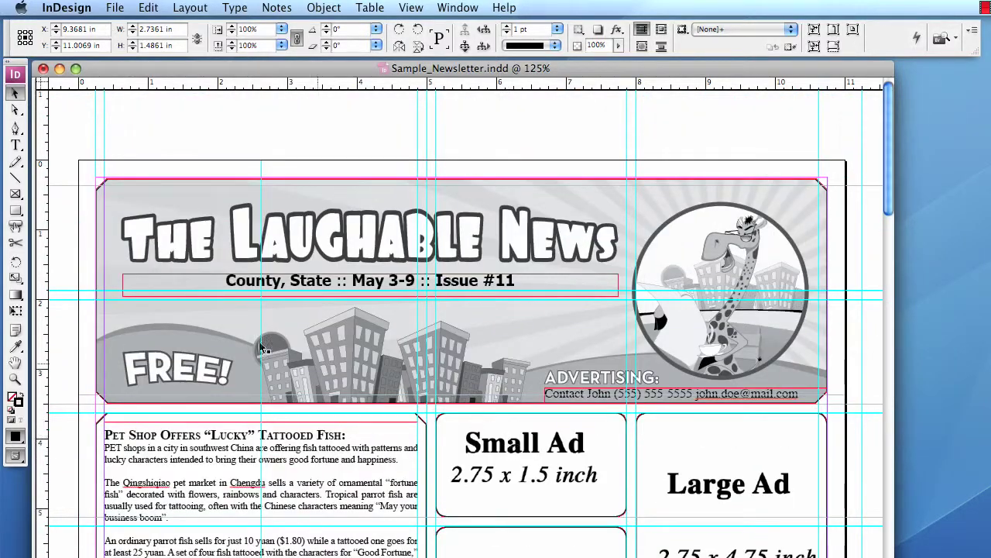
pyautogui.click(15, 145)
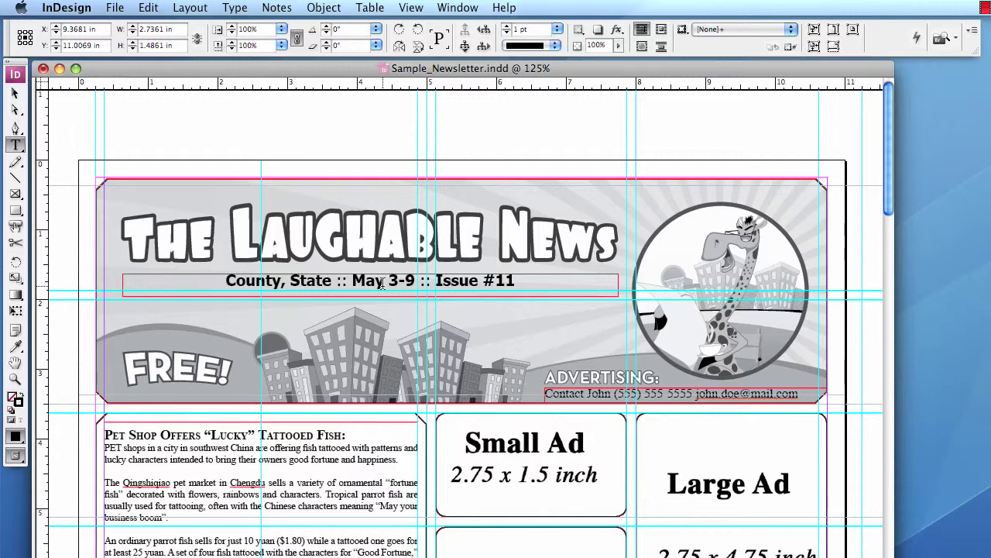
pyautogui.click(406, 288)
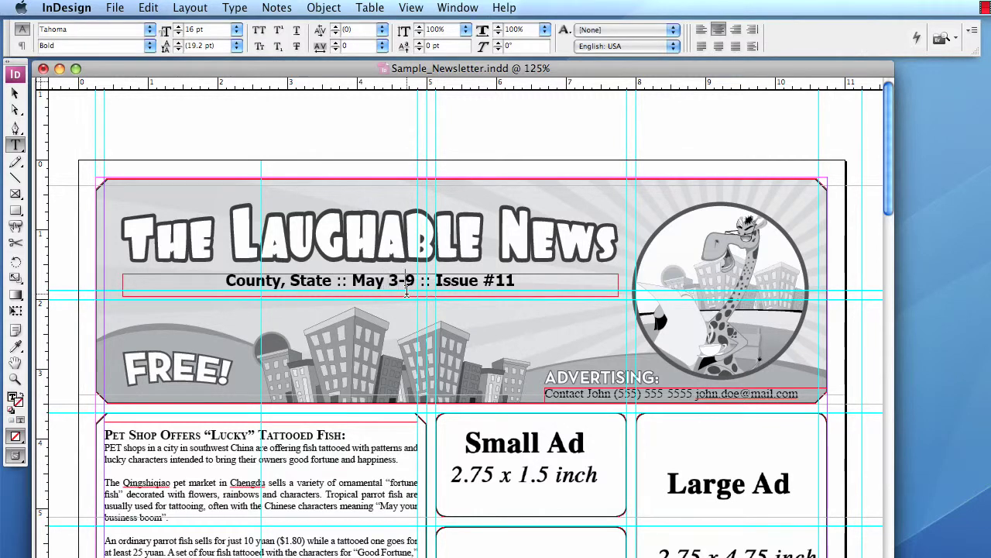
pyautogui.press('BackSpace')
pyautogui.press('BackSpace')
pyautogui.press('BackSpace')
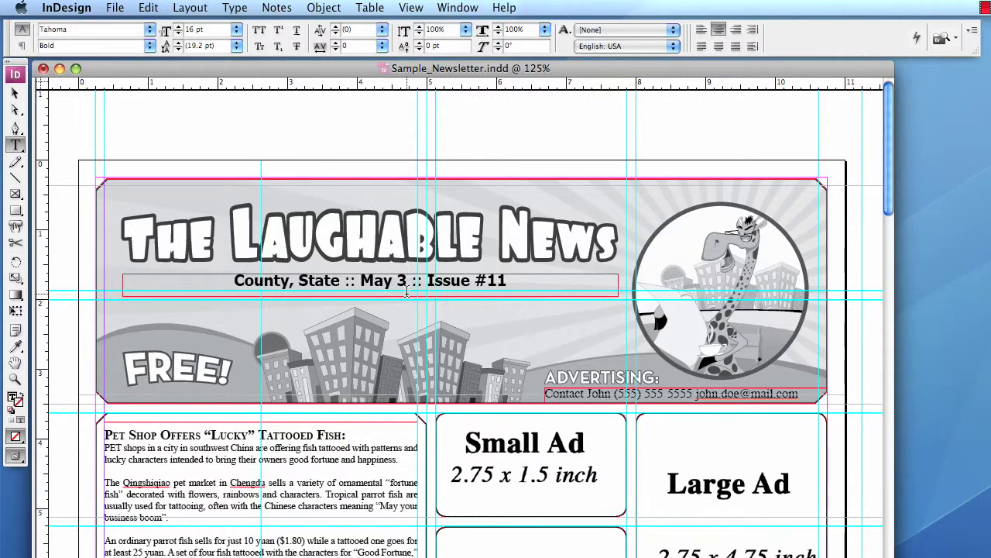
pyautogui.write('10-16')
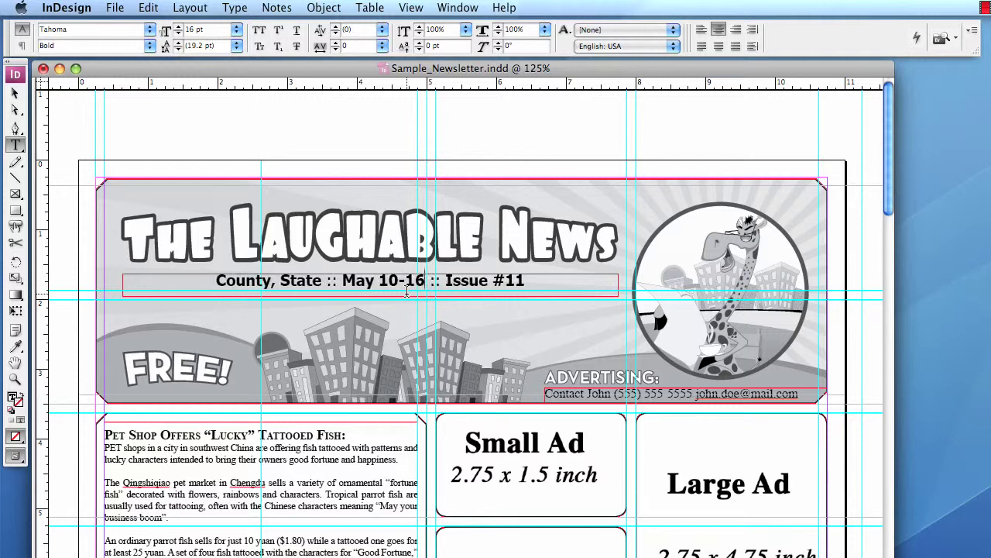
# Step: Change the masthead issue number to #23
pyautogui.click(535, 285)
pyautogui.press('BackSpace')
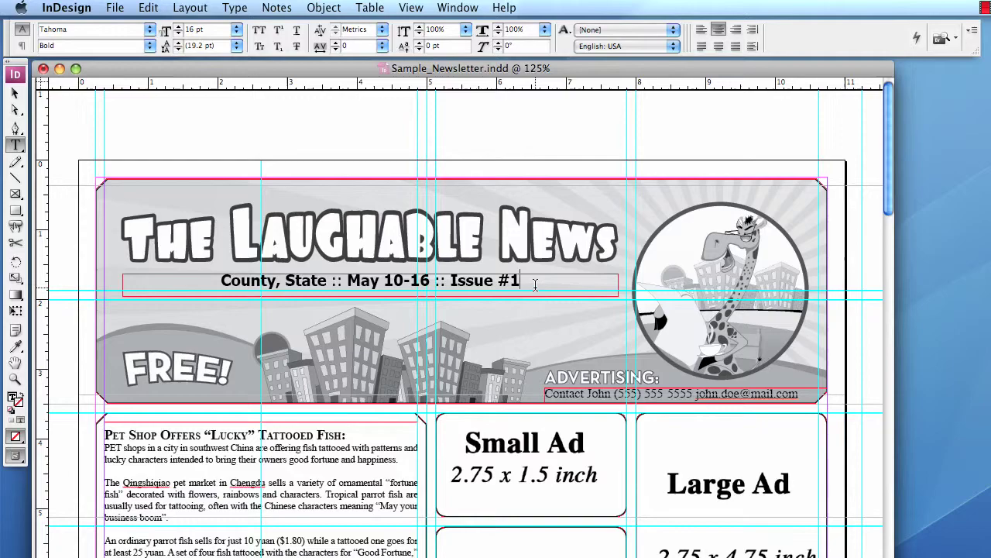
pyautogui.write('2')
pyautogui.press('BackSpace')
pyautogui.press('BackSpace')
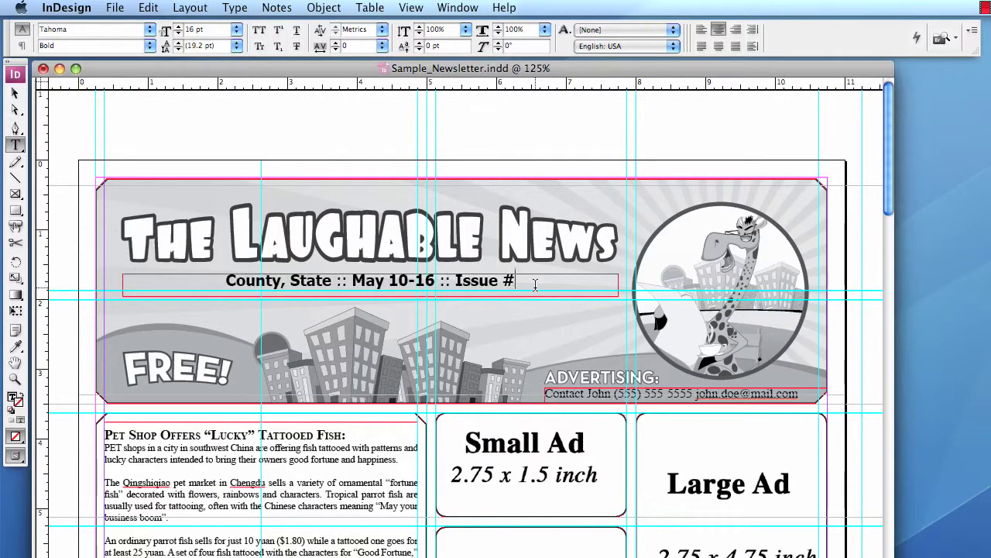
pyautogui.write('23')
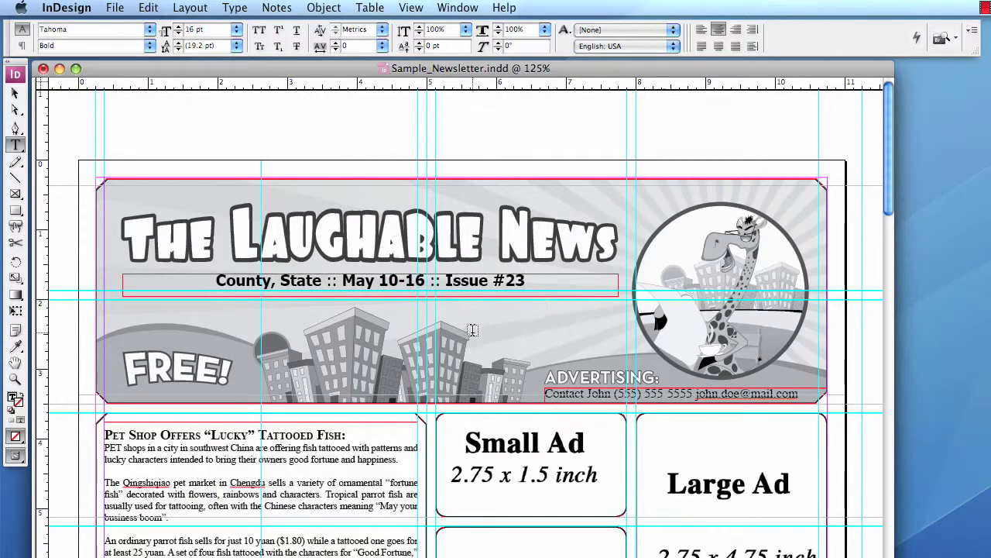